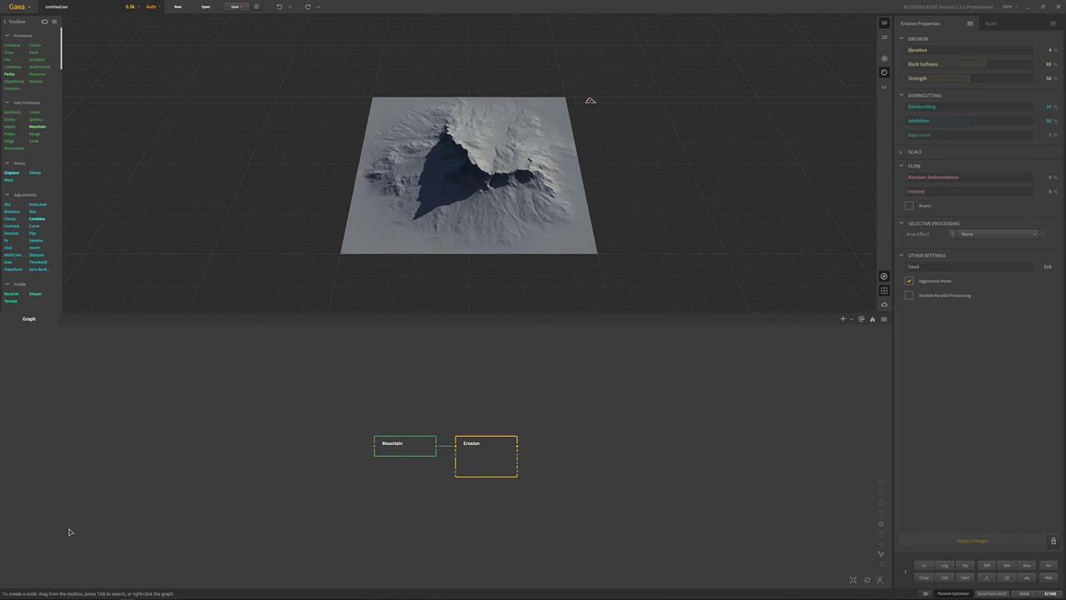
- Find and launch the Watson diagnostics tool on the computer
mouse_move(68, 596)
click(7, 593)
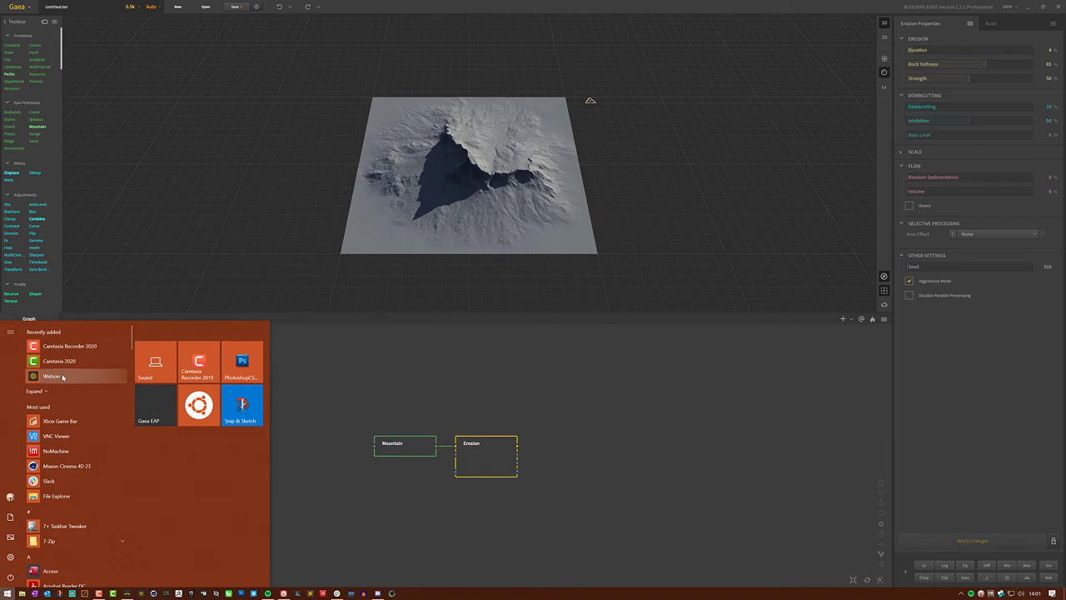
text(wat)
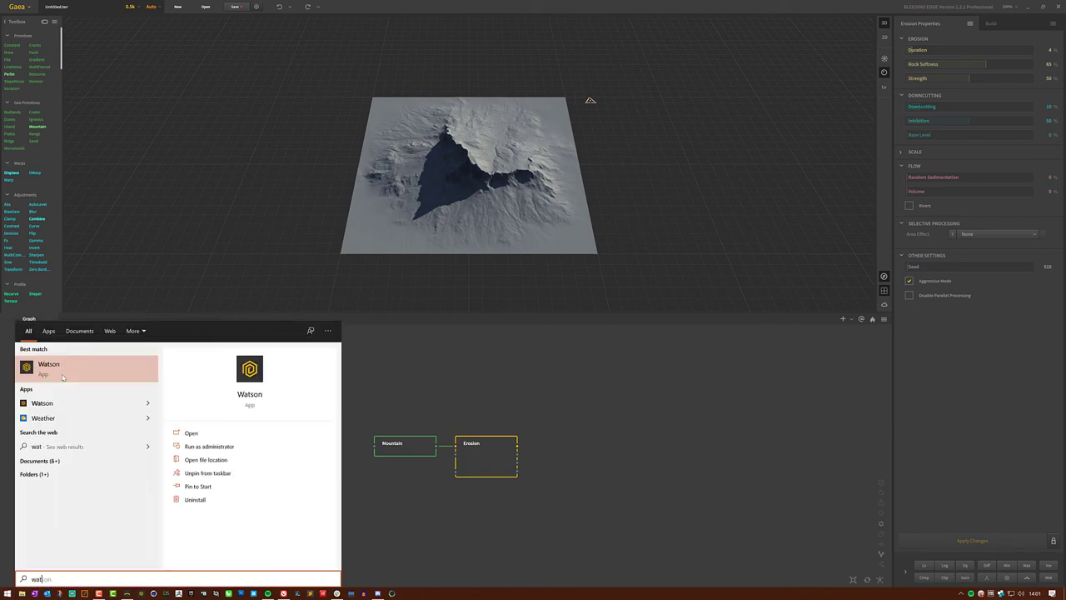
text(son)
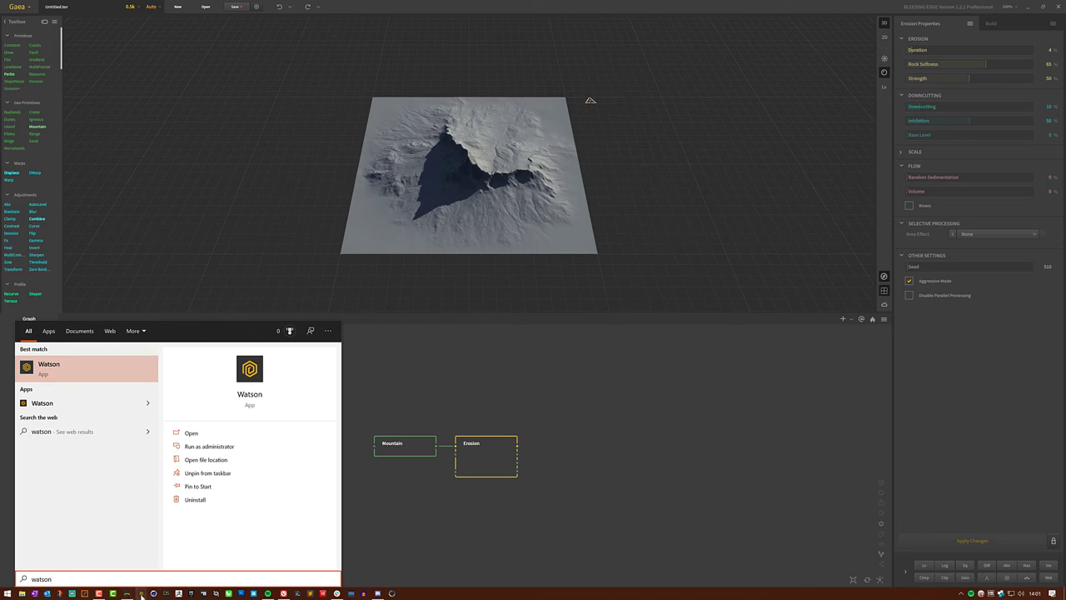
key(Return)
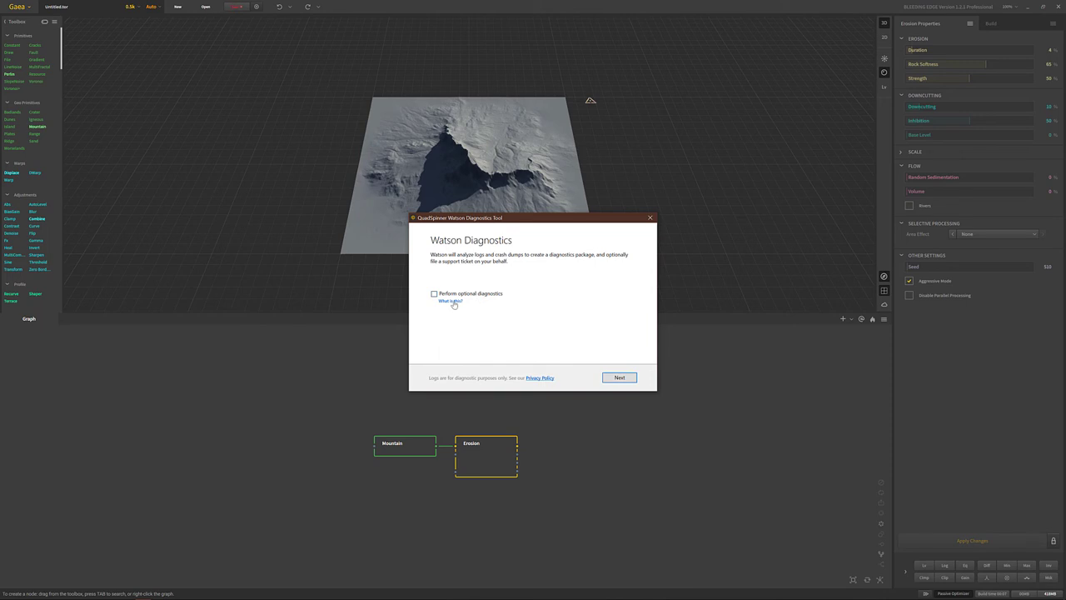
- Read the explanation of the optional diagnostics and proceed with the Watson diagnostics package
click(452, 302)
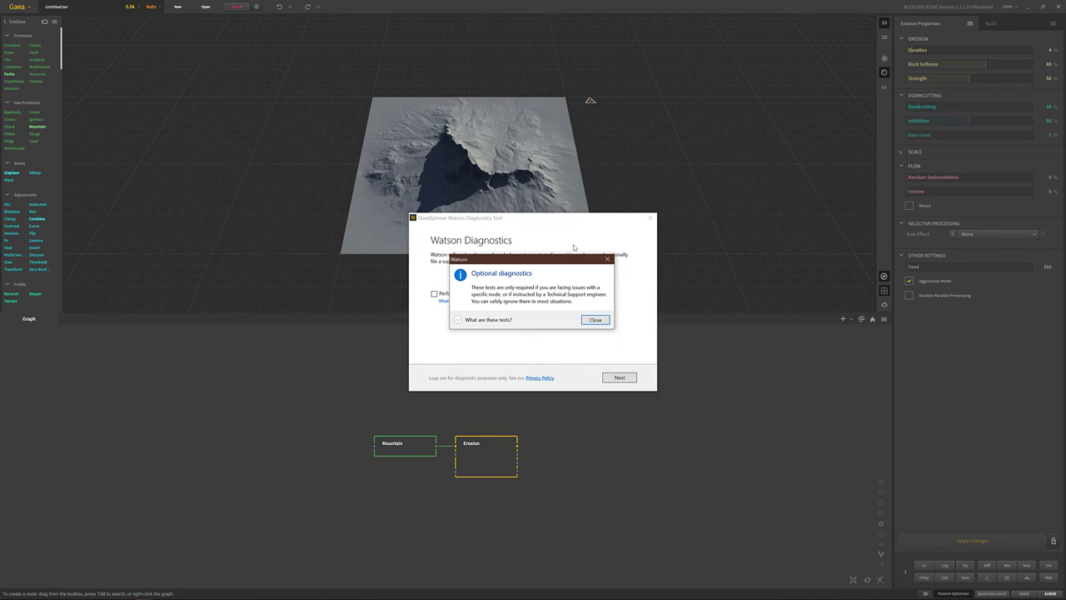
click(596, 320)
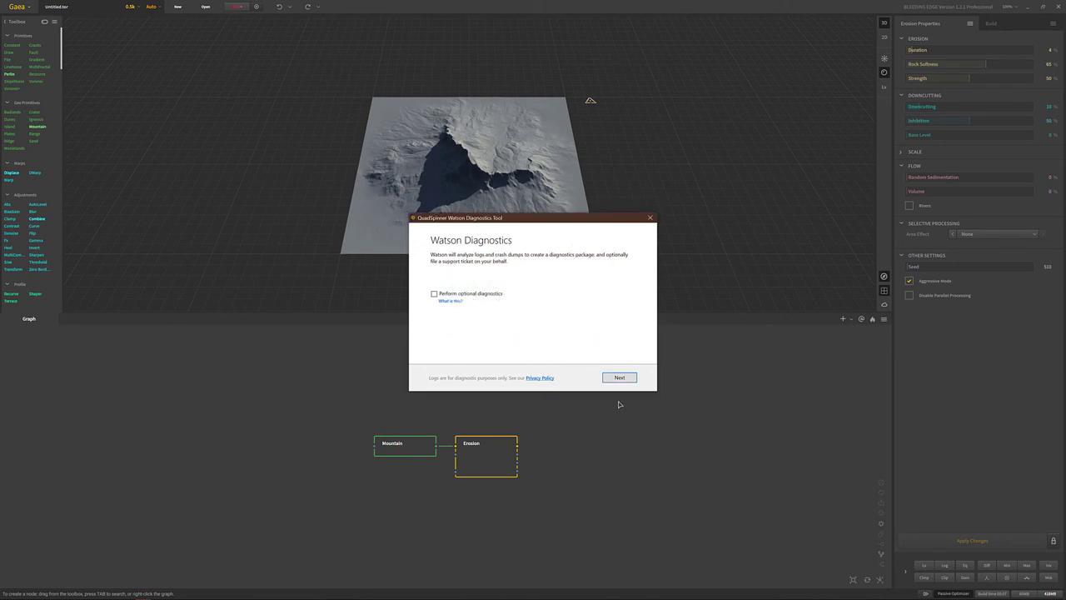
click(493, 296)
click(499, 297)
click(484, 291)
click(620, 377)
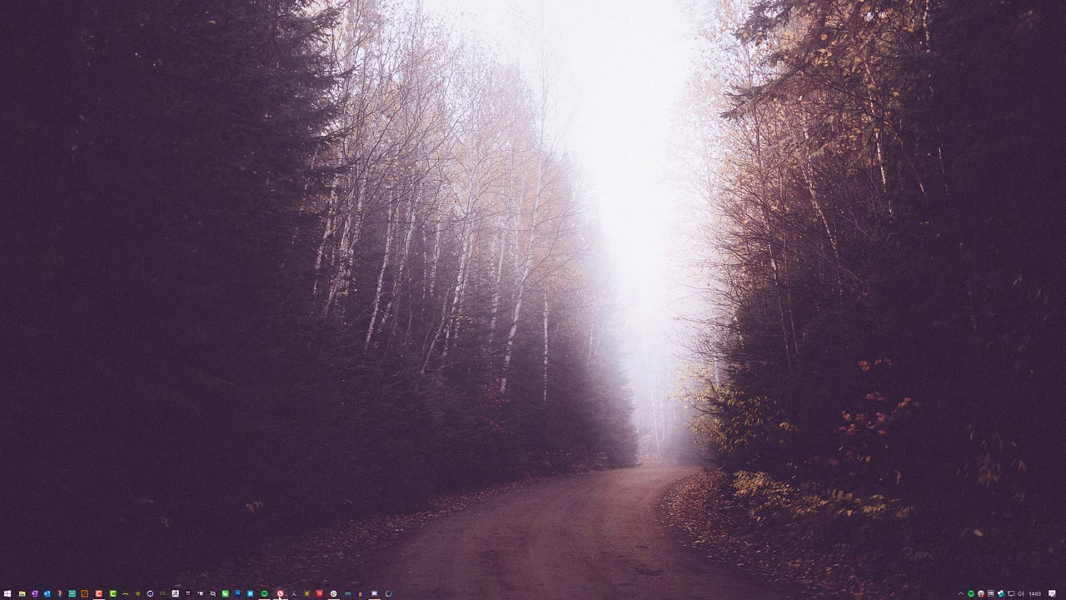
- Switch to the web browser and look through the Bug discussions on the Gaea Community forum
click(281, 595)
right_click(379, 7)
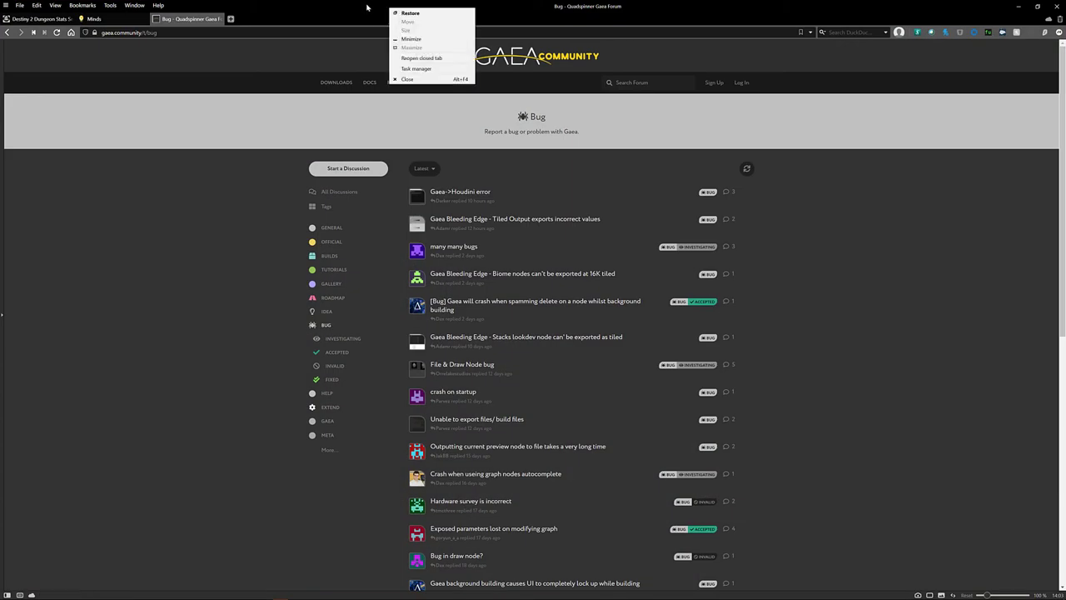
key(Escape)
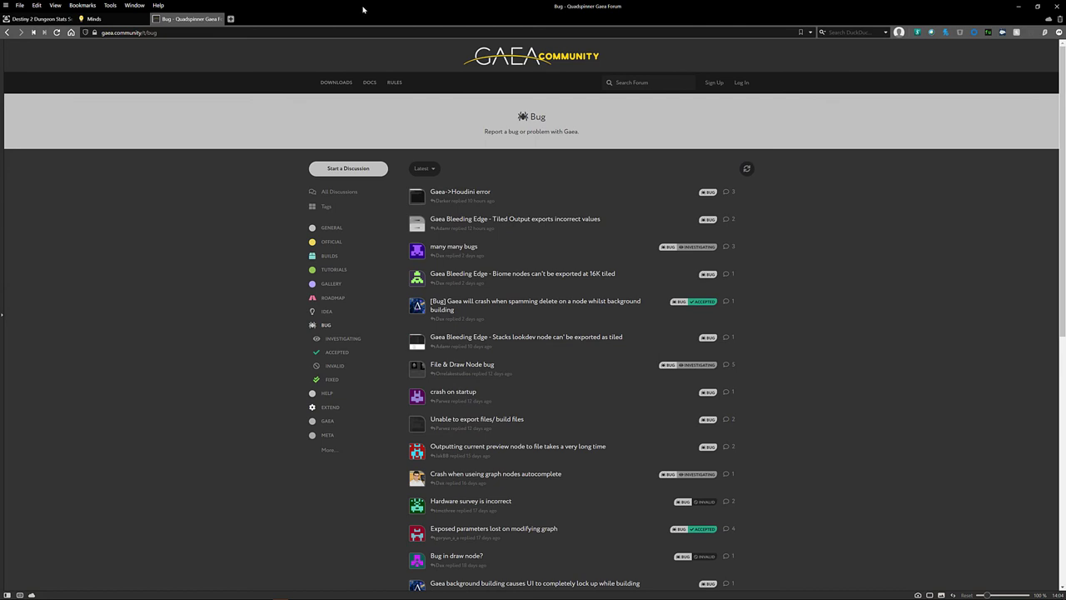
scroll(623, 363, down, 5)
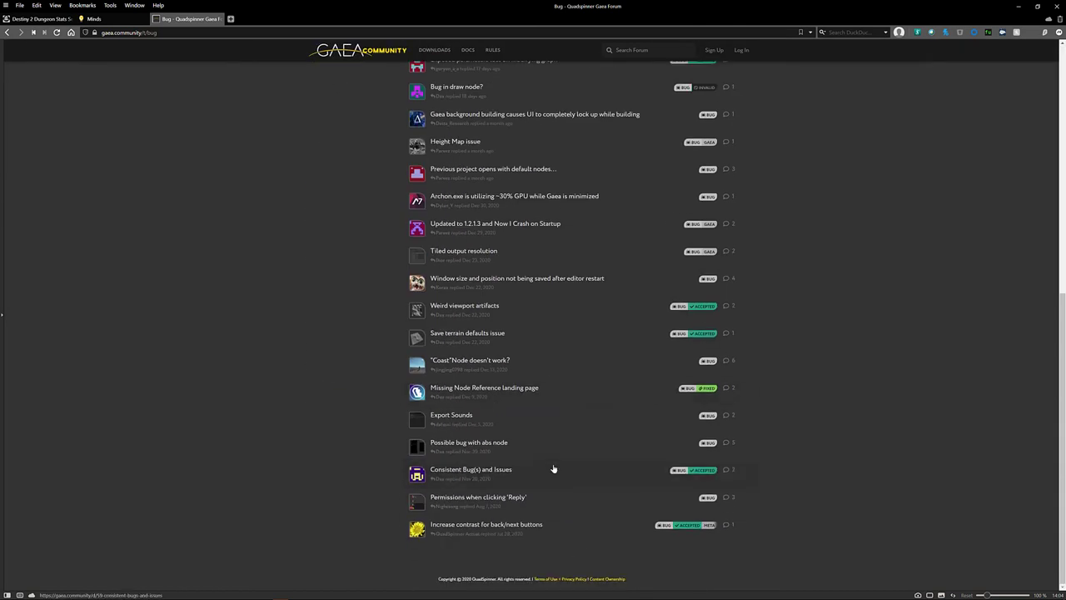
scroll(1013, 390, up, 2)
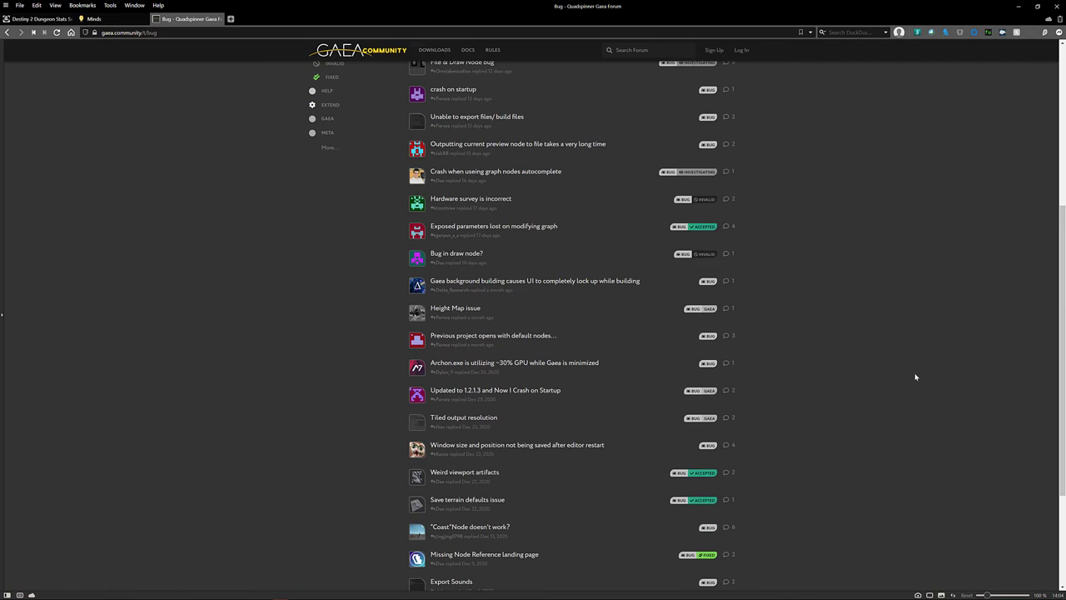
scroll(833, 353, up, 4)
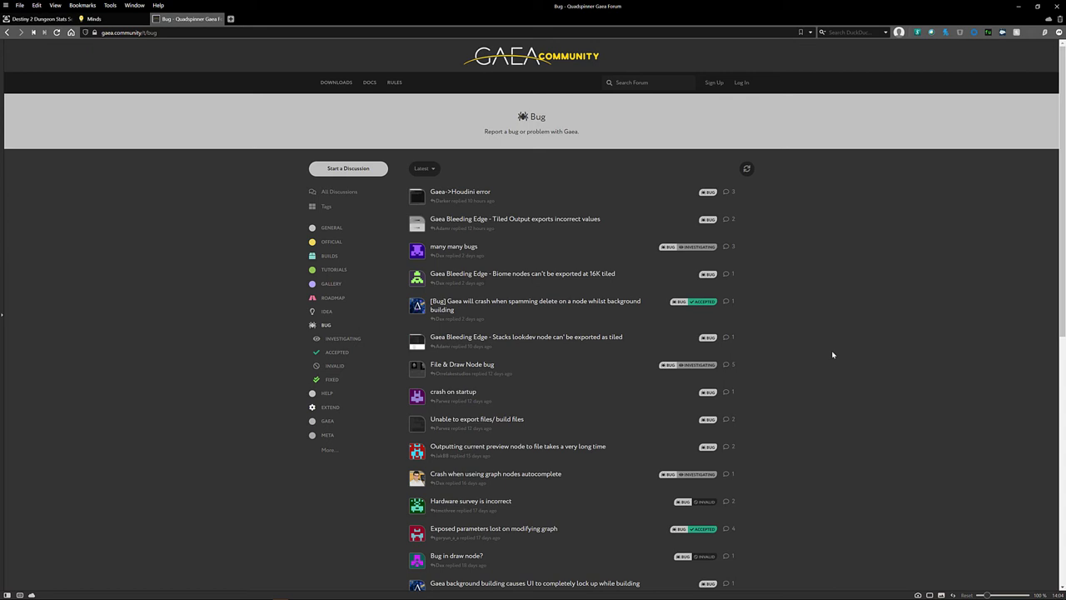
- Open the "many many bugs" discussion, read its posts and highlight the full text of the original report
click(549, 255)
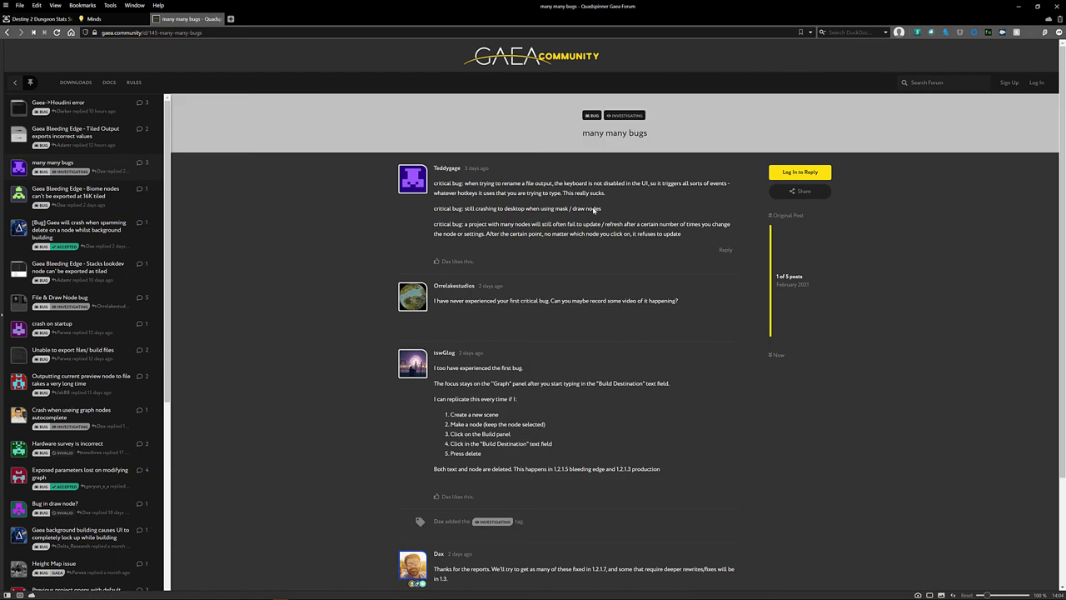
scroll(541, 316, down, 3)
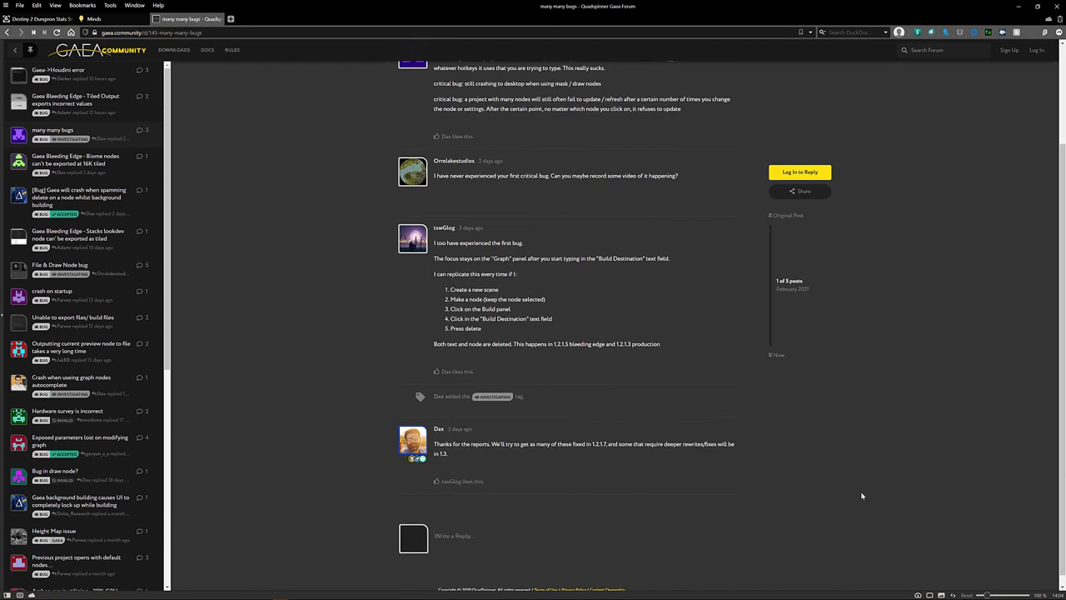
scroll(862, 496, up, 3)
drag(692, 236, 434, 182)
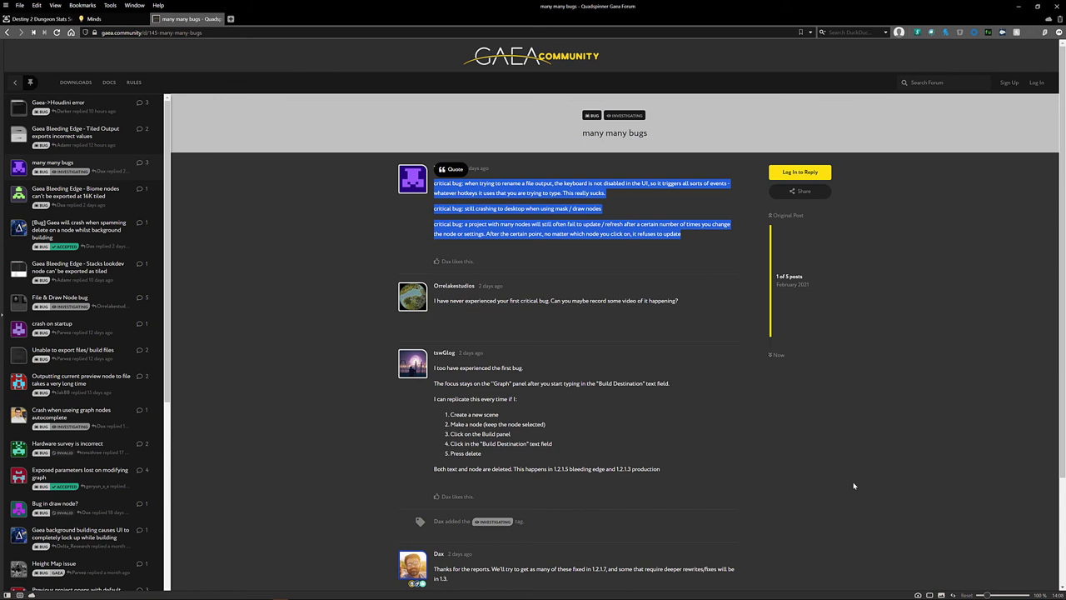
- Log in to the forum with the saved account username and password
click(1036, 83)
key(ctrl+shift+l)
key(Return)
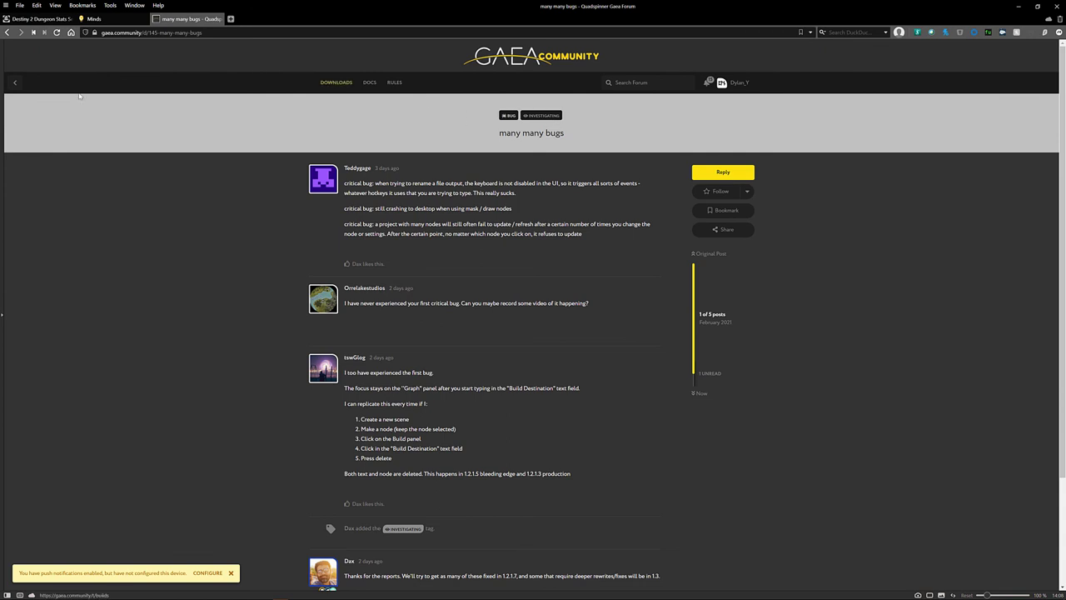
- Start a new discussion from the forum's main list and attach the desktop file Gaea_Log_2021-02-02_14-03-10
click(17, 89)
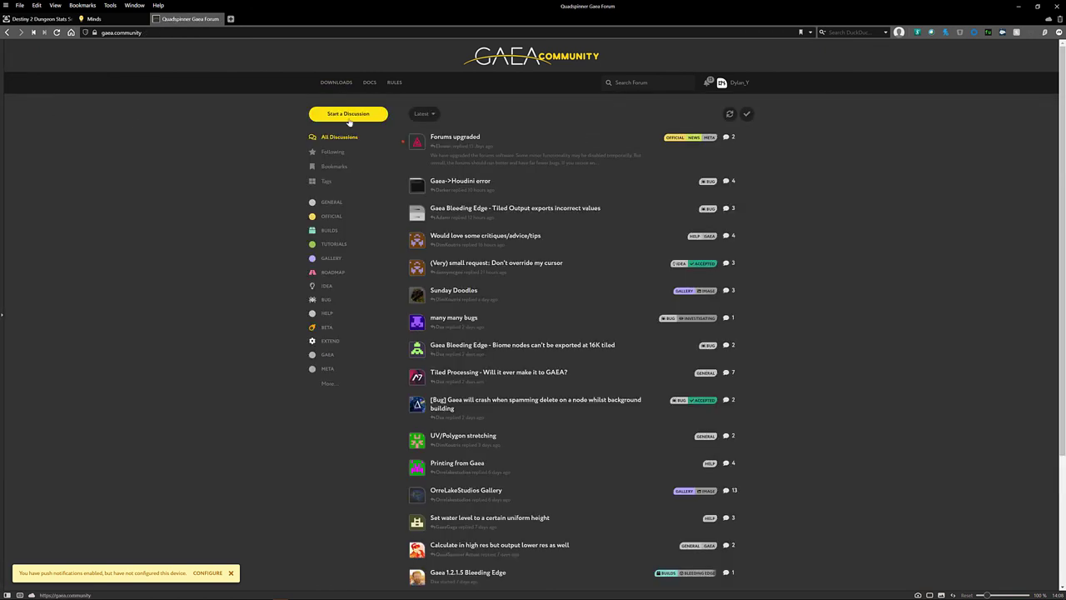
click(365, 116)
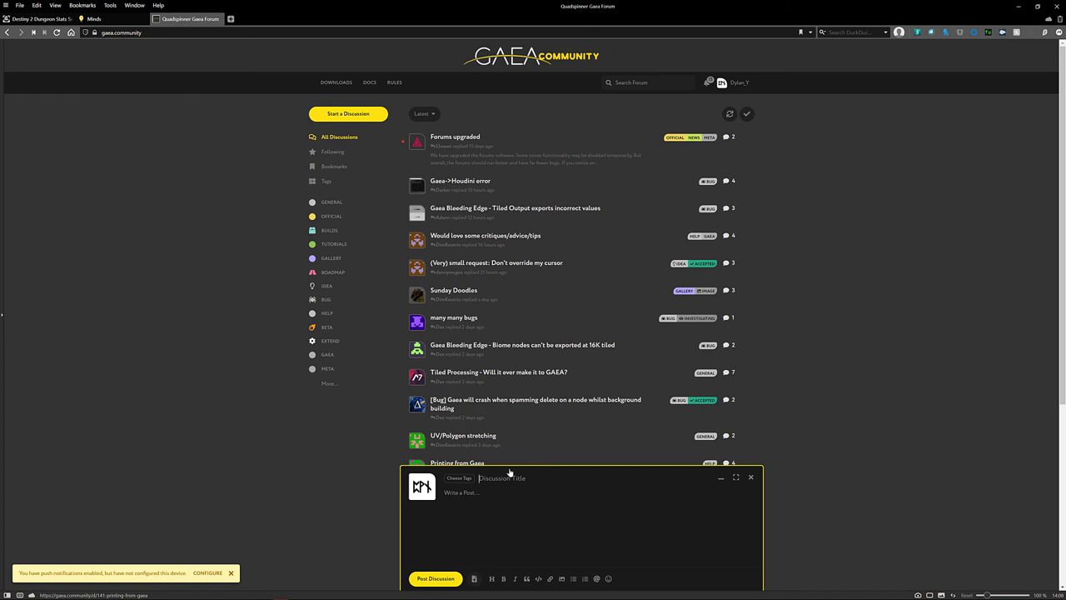
click(475, 579)
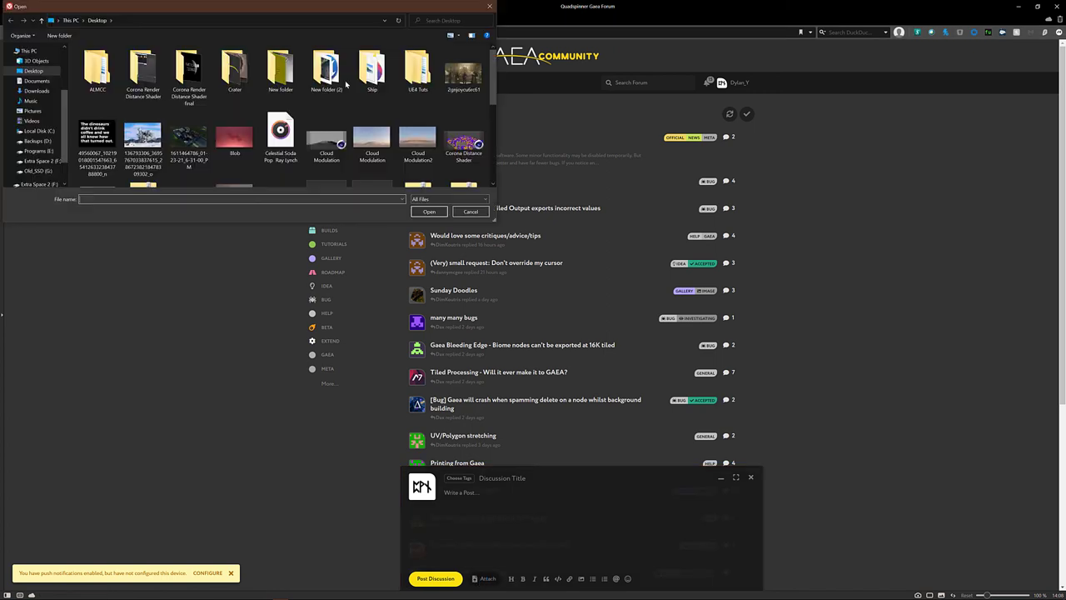
scroll(297, 112, down, 5)
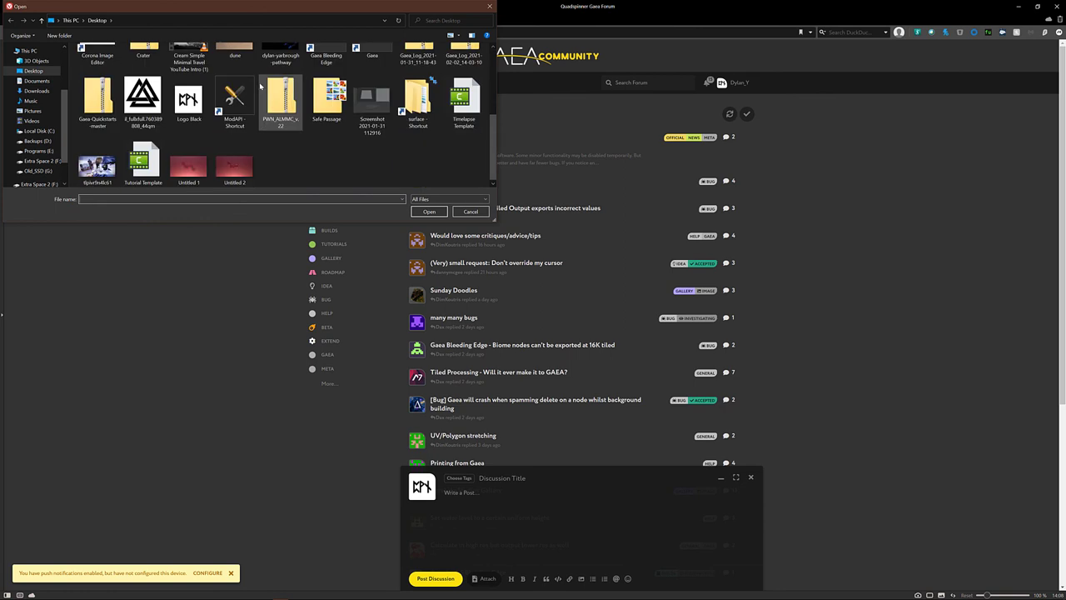
scroll(339, 168, up, 1)
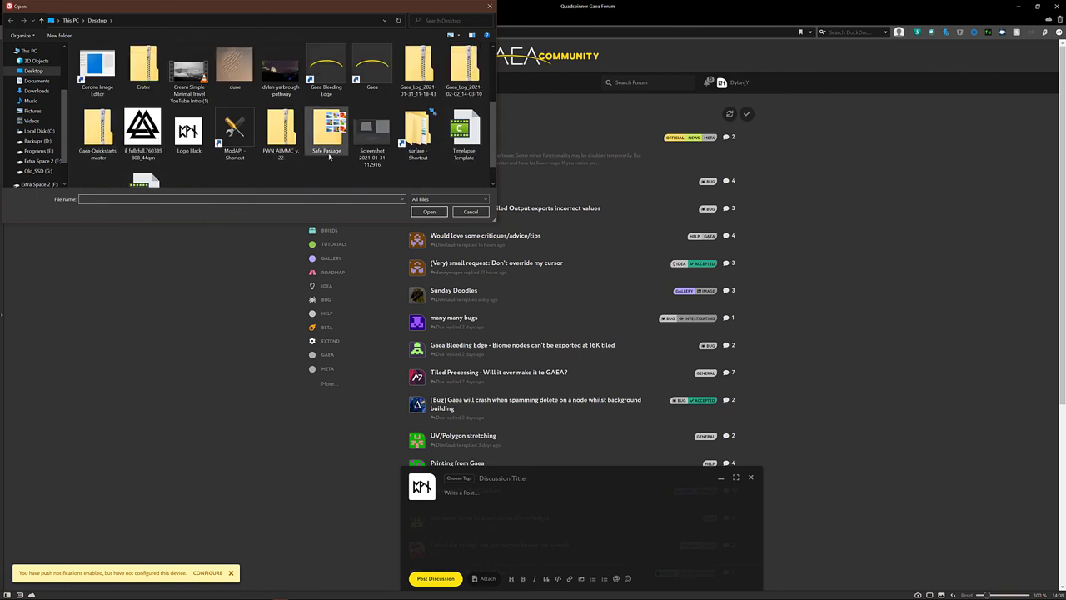
click(464, 71)
click(430, 211)
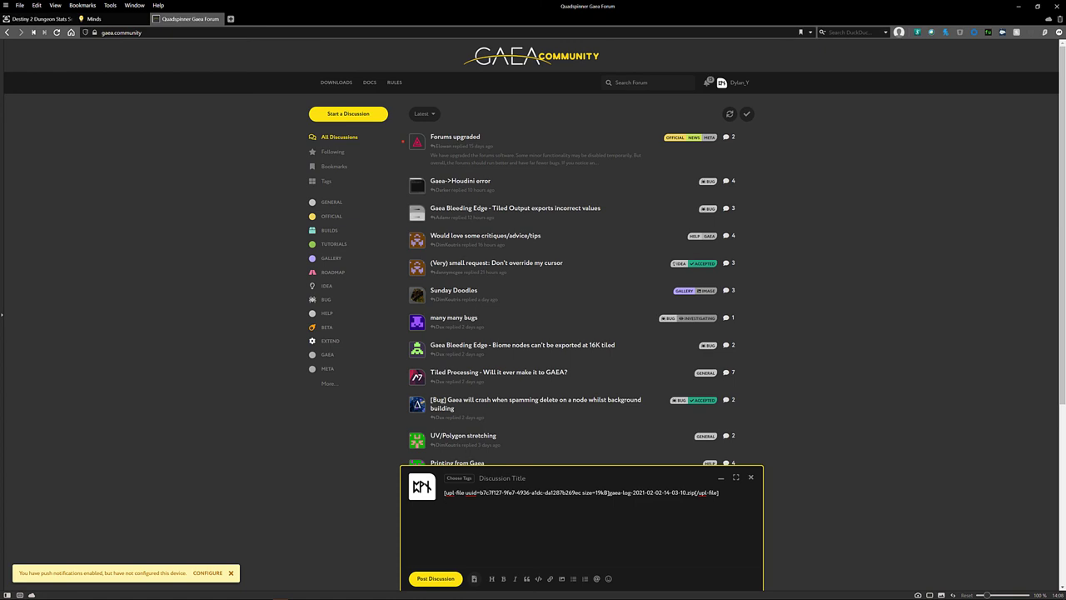
- Tag the new discussion as Bug
click(453, 480)
scroll(504, 257, down, 1)
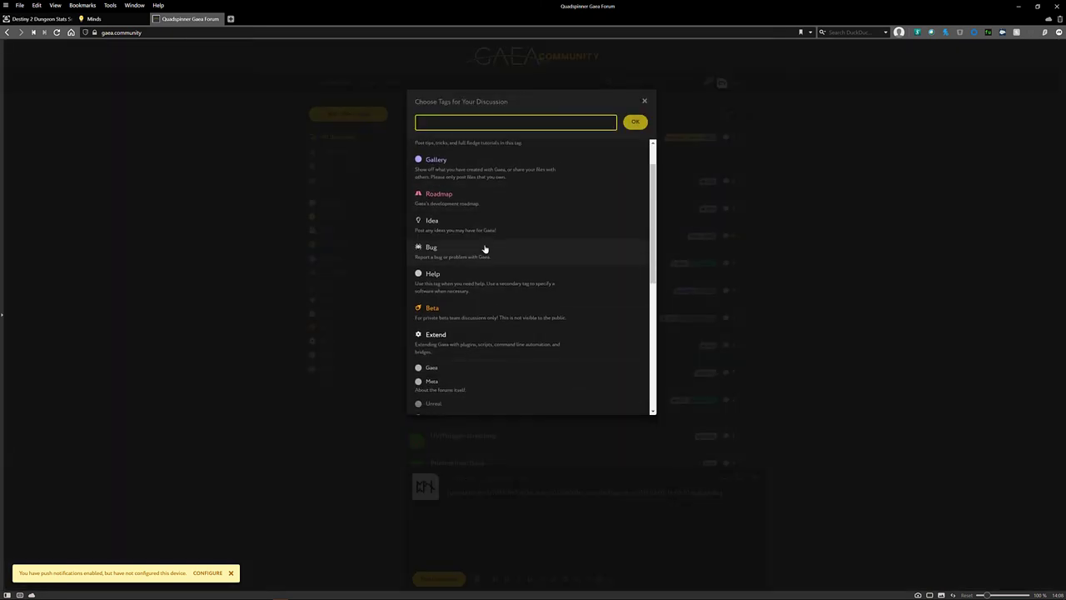
click(485, 245)
click(637, 123)
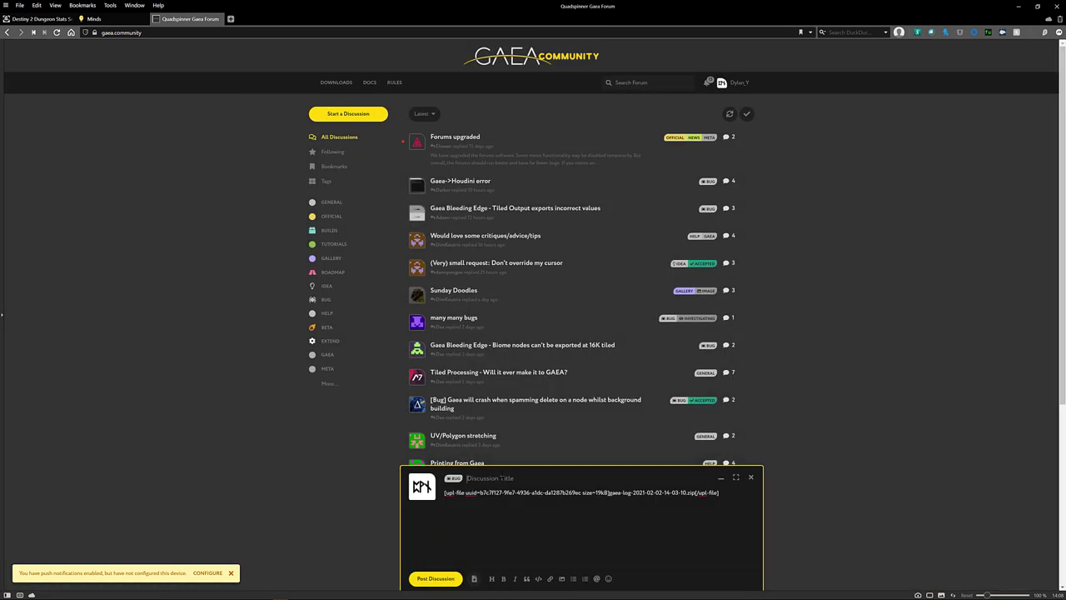
click(501, 475)
text(I ran into an issue)
click(512, 520)
click(523, 480)
key(BackSpace)
key(BackSpace)
key(BackSpace)
key(BackSpace)
key(BackSpace)
key(BackSpace)
key(BackSpace)
key(BackSpace)
key(BackSpace)
key(BackSpace)
key(BackSpace)
key(BackSpace)
key(BackSpace)
key(BackSpace)
key(BackSpace)
key(BackSpace)
key(BackSpace)
key(BackSpace)
- Title the discussion "Gaea crashes on node movement"
text(Gaea crashes on node movement)
click(531, 531)
click(573, 479)
click(126, 593)
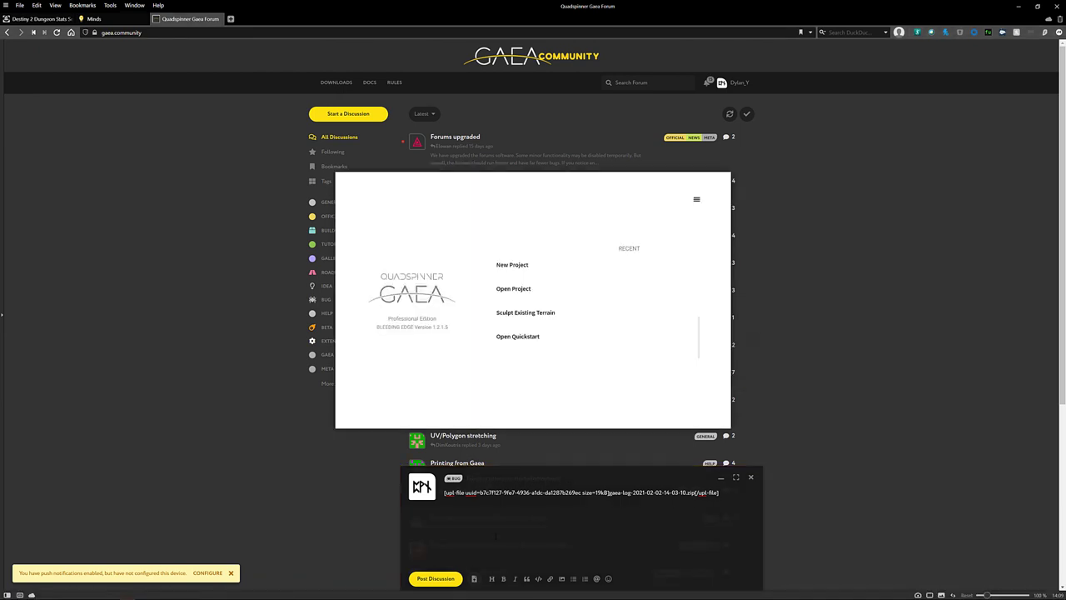
click(741, 503)
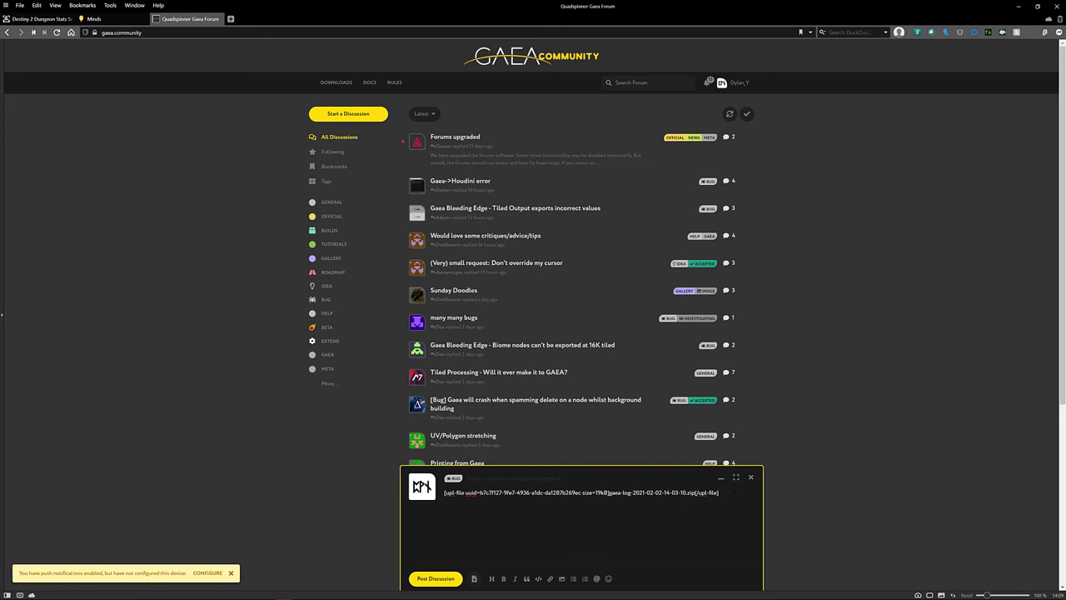
drag(734, 493, 443, 493)
click(562, 509)
- Rewrite the discussion title as "Gaea crashes when moving the Erosion node from the main graph to a sub tab"
click(580, 476)
text(Gaea crashes on node movement)
key(BackSpace)
key(BackSpace)
key(BackSpace)
key(BackSpace)
key(BackSpace)
key(BackSpace)
key(BackSpace)
key(BackSpace)
key(BackSpace)
key(BackSpace)
key(BackSpace)
key(BackSpace)
key(BackSpace)
key(BackSpace)
key(BackSpace)
key(BackSpace)
key(BackSpace)
key(BackSpace)
key(BackSpace)
key(BackSpace)
text(Gaea crashes when moving a)
key(BackSpace)
text(g t)
text(Erosi)
key(BackSpace)
key(BackSpace)
key(BackSpace)
text(posion node)
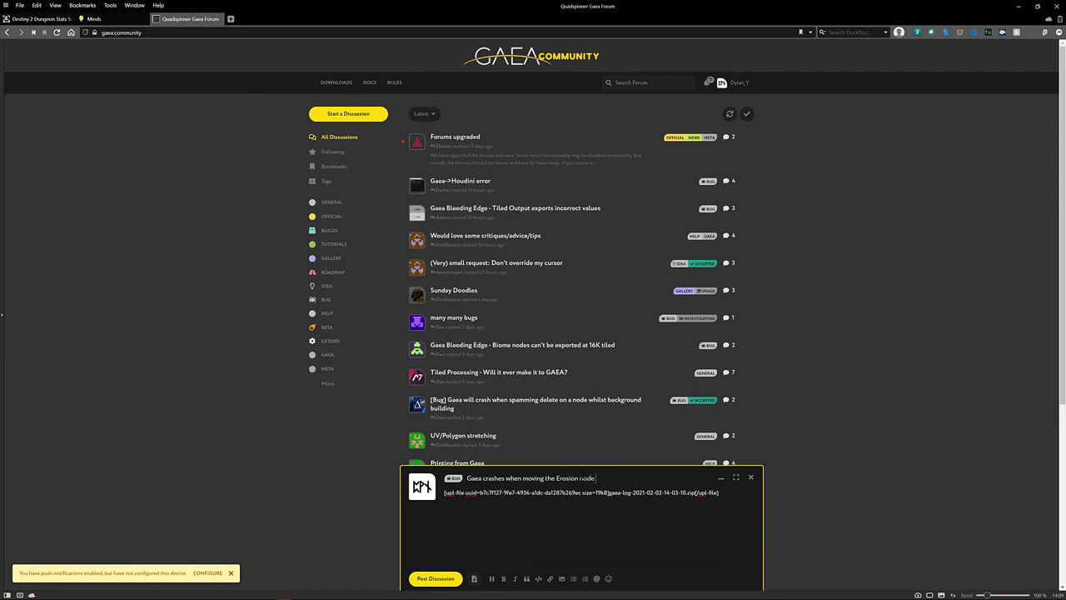
text( from the main graph to a sub tab)
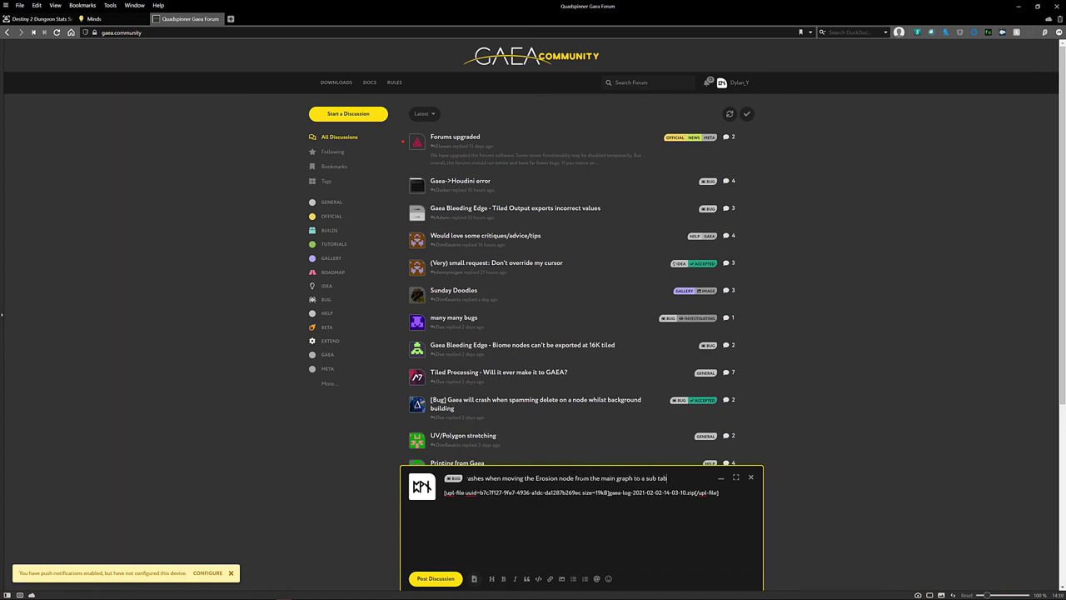
click(550, 526)
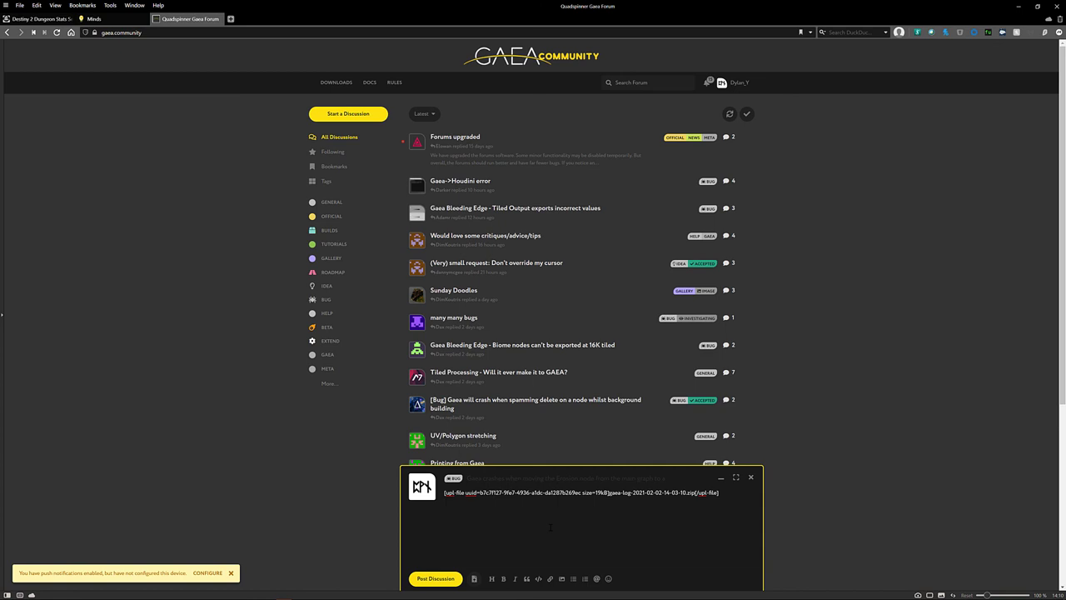
text(Please fix)
key(BackSpace)
key(BackSpace)
key(BackSpace)
key(BackSpace)
key(BackSpace)
key(BackSpace)
- Describe below the attachment that moving the erosion node to a subtab while building a scene crashes gaea for some reason
text(WHen I am buildiong a)
key(BackSpace)
key(BackSpace)
text(ng a scene)
key(BackSpace)
key(BackSpace)
text(and moving nodes around, it seems as though the)
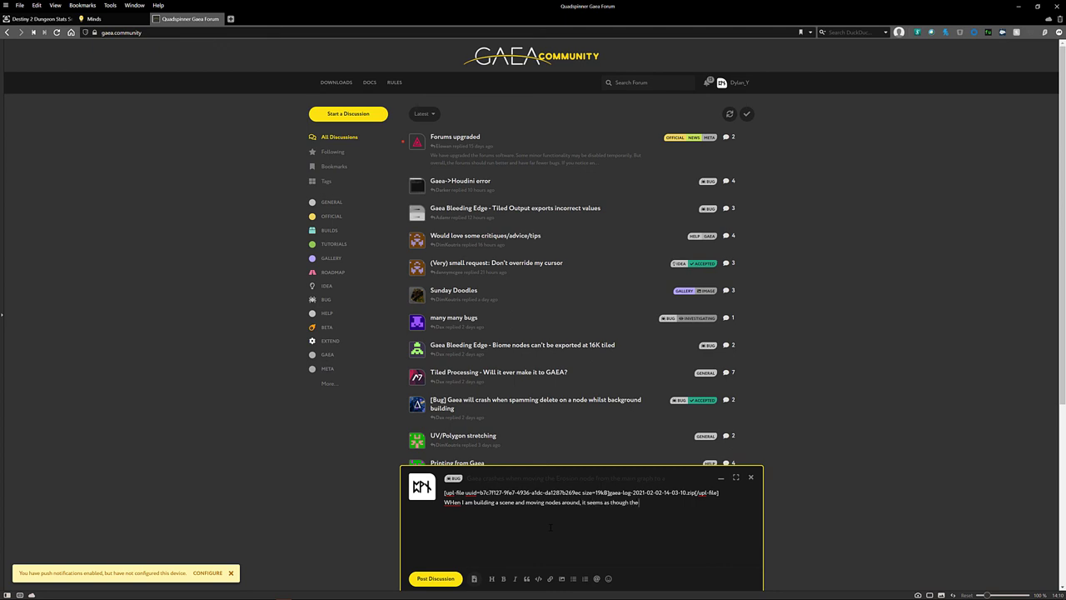
text( erosion node being moved to a subtab crashes gaea for some reason.)
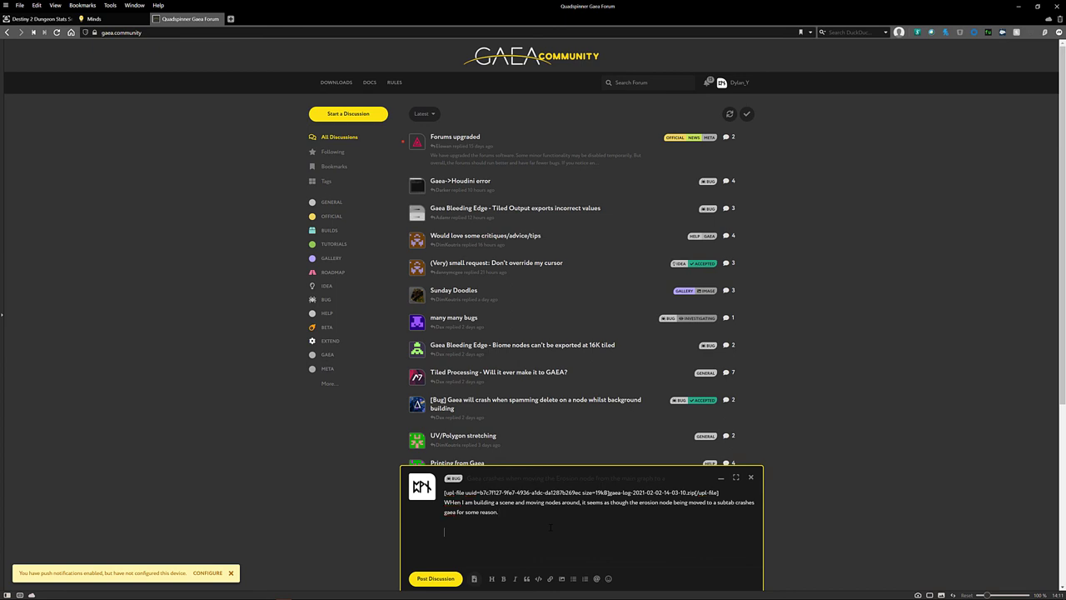
- Add "I uploaded the watson logs. If you need anything else, please let me know." and "Fix immediately." to the post
text(uploa)
key(BackSpace)
key(BackSpace)
key(BackSpace)
key(BackSpace)
text(ploaded the)
text( watson logs)
text(.)
text( If you need anythi)
text(ng else, please let me know.)
text(x immediately.)
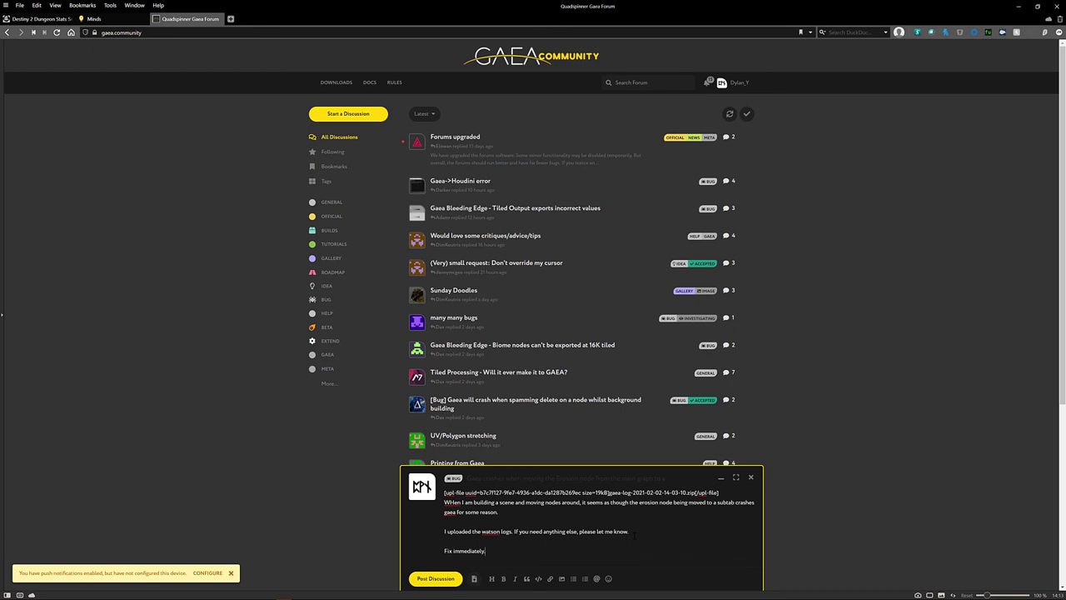
- Delete the entire body of the post, including the bug description and the attached log file code
key(ctrl+BackSpace)
key(ctrl+BackSpace)
key(ctrl+BackSpace)
key(ctrl+BackSpace)
key(ctrl+BackSpace)
key(ctrl+BackSpace)
key(ctrl+BackSpace)
key(ctrl+BackSpace)
key(ctrl+BackSpace)
key(ctrl+BackSpace)
key(ctrl+BackSpace)
key(ctrl+BackSpace)
key(ctrl+BackSpace)
key(ctrl+BackSpace)
key(ctrl+BackSpace)
key(ctrl+BackSpace)
key(ctrl+BackSpace)
key(ctrl+BackSpace)
key(ctrl+BackSpace)
key(ctrl+BackSpace)
key(ctrl+BackSpace)
key(ctrl+BackSpace)
key(ctrl+BackSpace)
key(BackSpace)
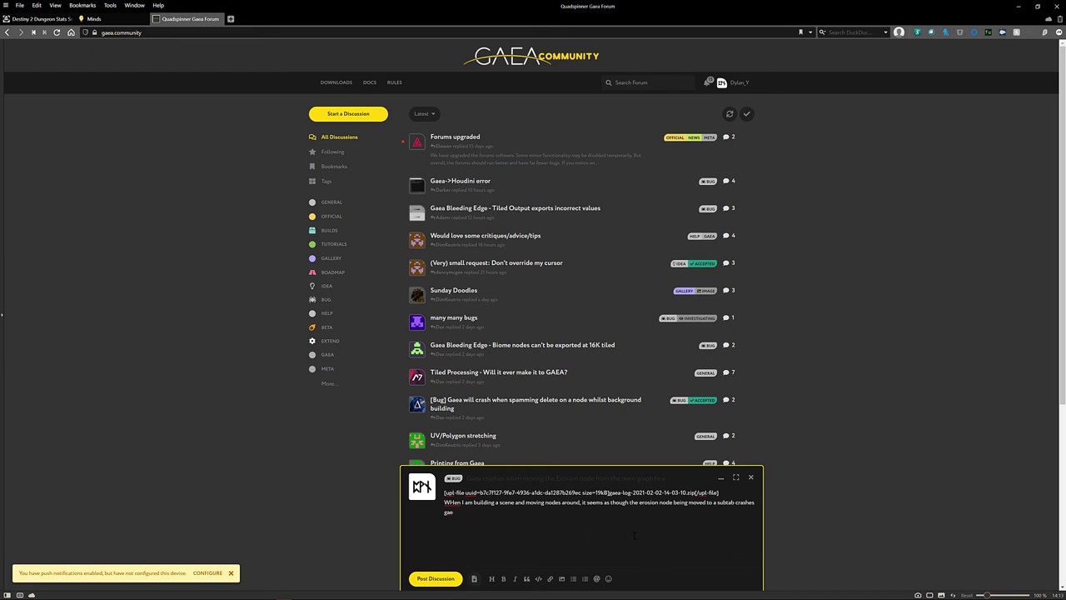
key(ctrl+BackSpace)
key(ctrl+BackSpace)
key(ctrl+BackSpace)
key(ctrl+BackSpace)
key(ctrl+BackSpace)
key(ctrl+BackSpace)
key(ctrl+BackSpace)
key(ctrl+BackSpace)
key(ctrl+BackSpace)
key(ctrl+BackSpace)
key(ctrl+BackSpace)
key(ctrl+BackSpace)
key(BackSpace)
key(BackSpace)
key(ctrl+BackSpace)
key(ctrl+BackSpace)
key(ctrl+BackSpace)
key(BackSpace)
key(BackSpace)
key(BackSpace)
key(BackSpace)
key(BackSpace)
key(BackSpace)
key(BackSpace)
key(BackSpace)
key(BackSpace)
key(BackSpace)
key(BackSpace)
key(BackSpace)
key(BackSpace)
key(BackSpace)
key(BackSpace)
key(BackSpace)
key(BackSpace)
key(BackSpace)
key(BackSpace)
key(BackSpace)
key(BackSpace)
key(BackSpace)
key(BackSpace)
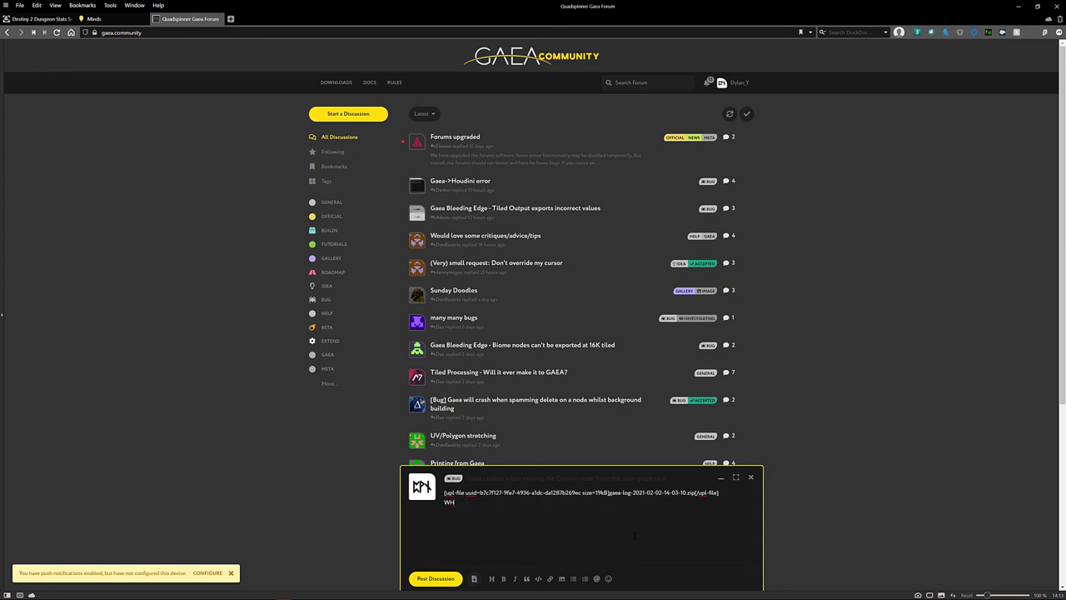
key(BackSpace)
key(BackSpace)
key(BackSpace)
key(BackSpace)
key(BackSpace)
key(BackSpace)
key(BackSpace)
key(BackSpace)
key(BackSpace)
key(BackSpace)
key(BackSpace)
key(BackSpace)
key(BackSpace)
key(BackSpace)
key(BackSpace)
key(BackSpace)
key(BackSpace)
key(BackSpace)
key(BackSpace)
key(BackSpace)
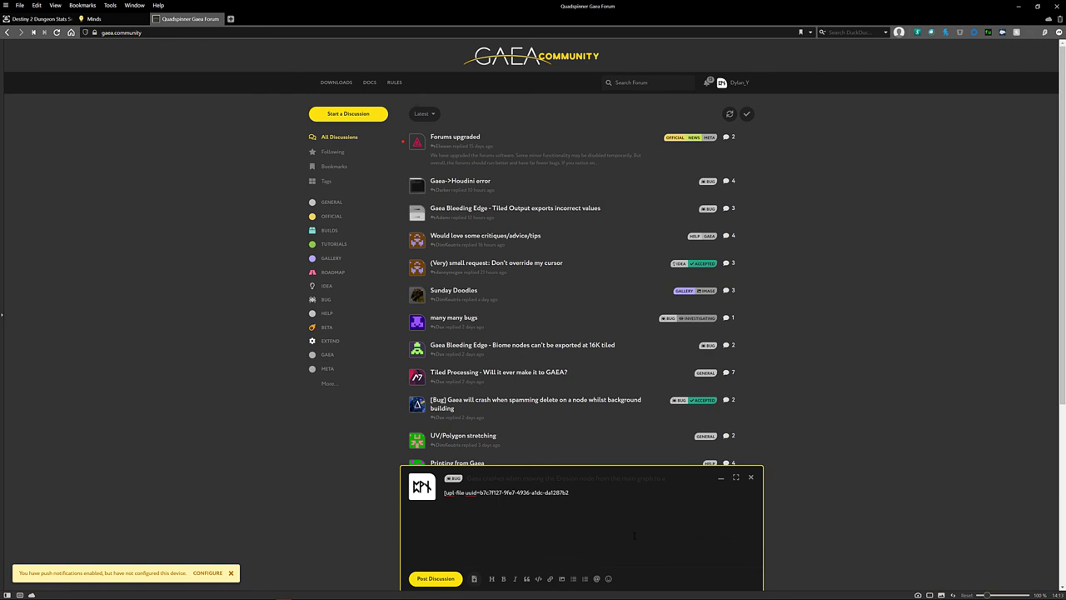
key(BackSpace)
key(BackSpace)
key(BackSpace)
key(BackSpace)
key(BackSpace)
key(BackSpace)
key(BackSpace)
key(BackSpace)
key(BackSpace)
key(BackSpace)
key(BackSpace)
key(BackSpace)
key(BackSpace)
key(BackSpace)
key(BackSpace)
key(BackSpace)
text(ASAP)
key(BackSpace)
key(BackSpace)
key(BackSpace)
key(BackSpace)
- Clear the discussion title so the bug report draft is empty
drag(659, 488, 466, 478)
key(BackSpace)
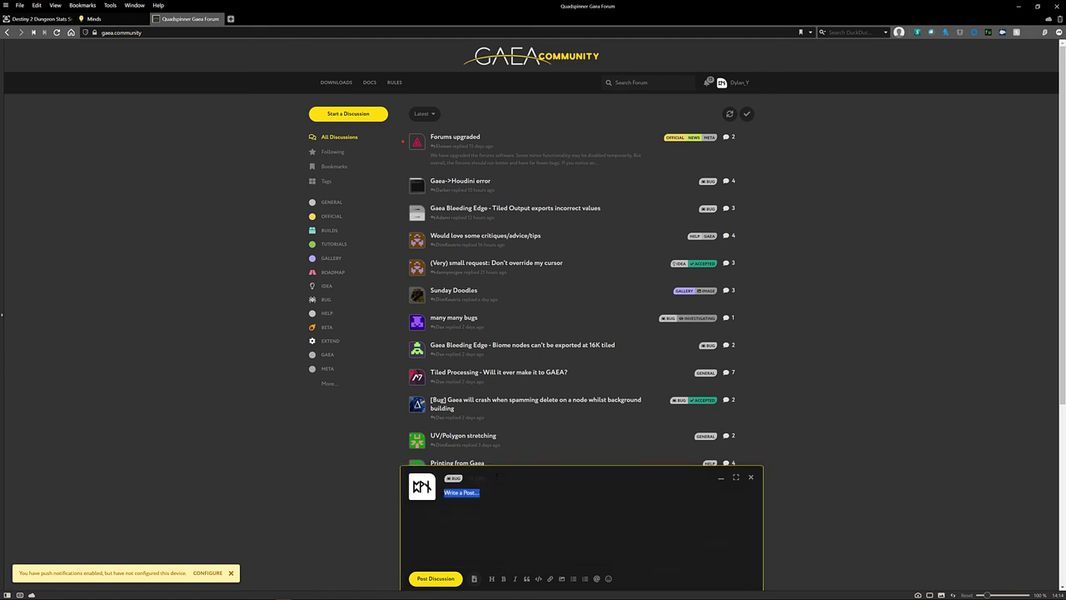
click(497, 476)
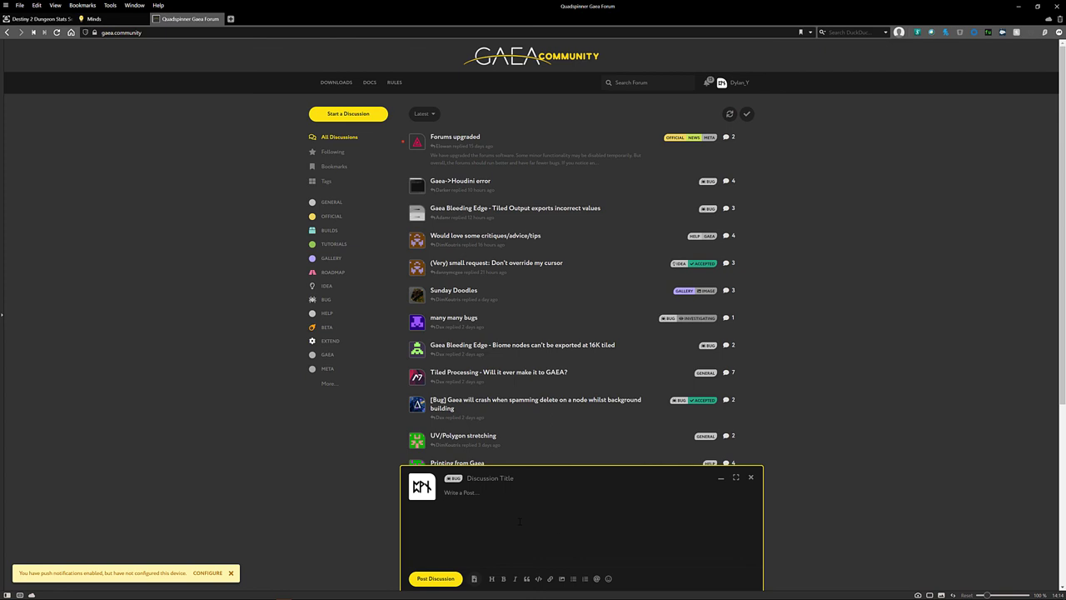